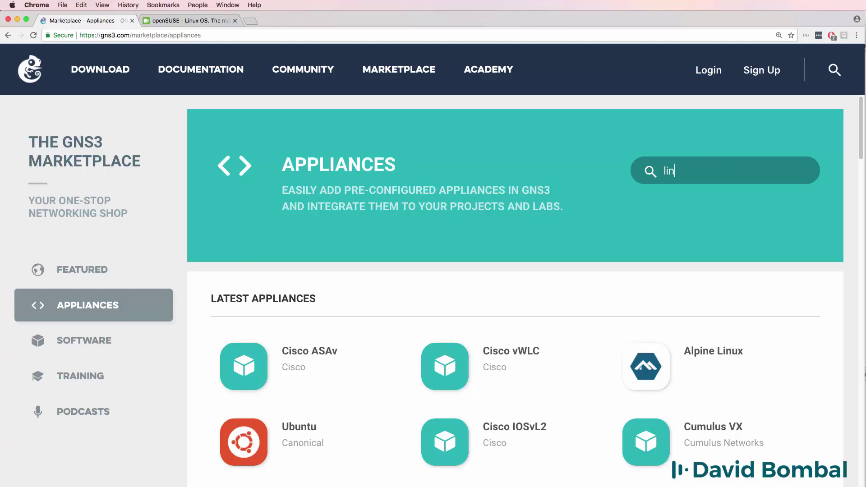
Step: Finish typing 'linux' in the Appliances search box to filter the marketplace grid
{"action": "type", "text": "ux"}
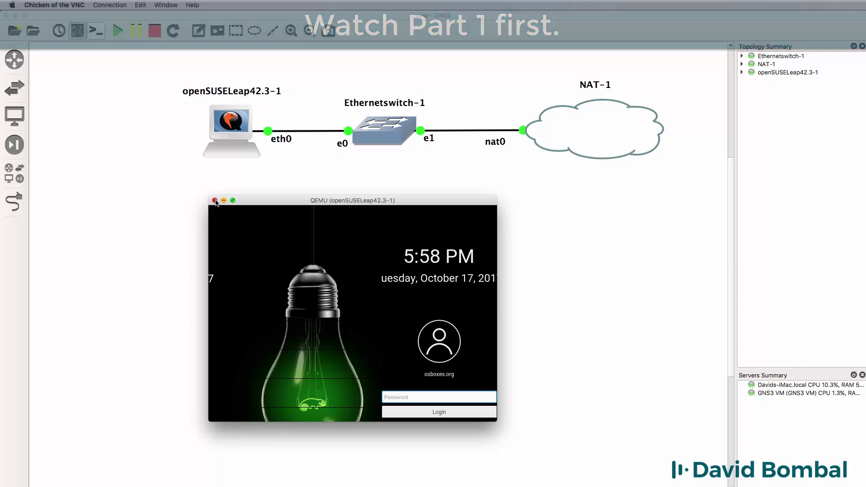
Step: Close the old QEMU window and reopen the openSUSELeap42.3-1 console, enlarged and moved up to show the full login screen
{"action": "left_click", "coordinate": [214, 201]}
{"action": "left_click", "coordinate": [216, 163]}
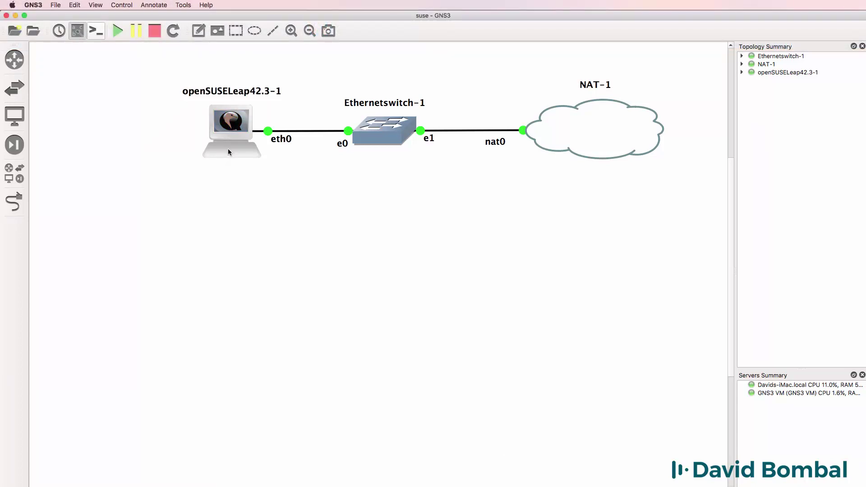
{"action": "right_click", "coordinate": [230, 133]}
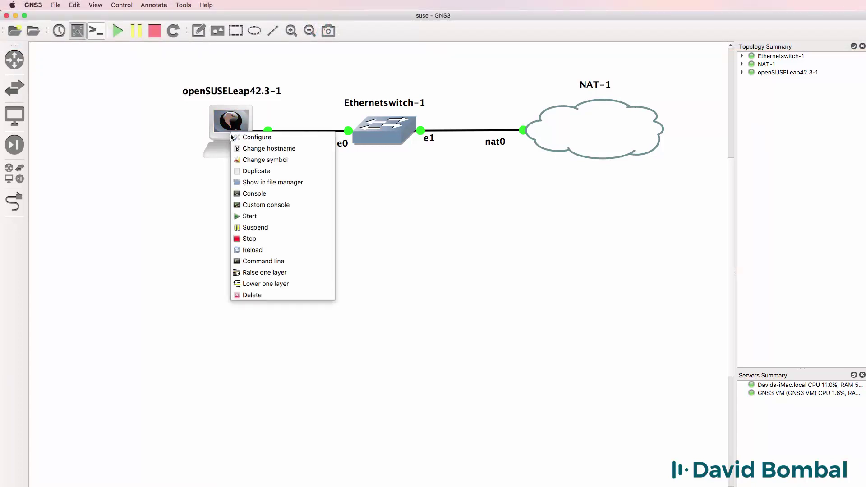
{"action": "left_click", "coordinate": [277, 193]}
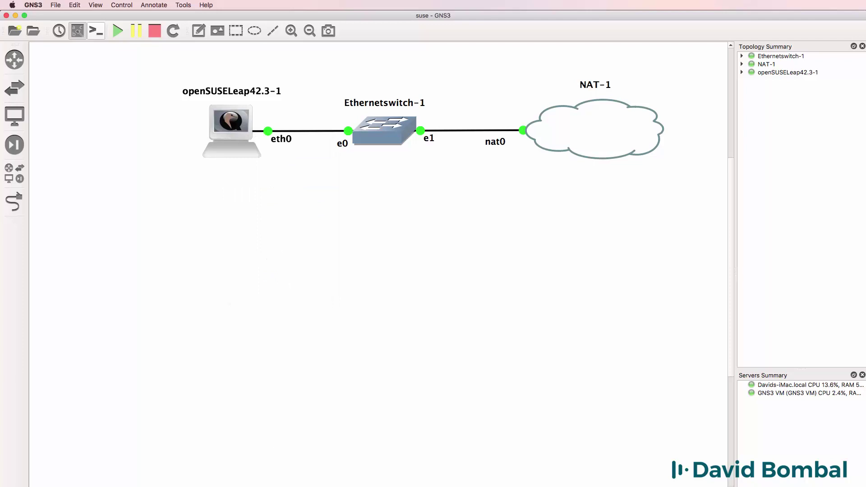
{"action": "left_click_drag", "start_coordinate": [496, 421], "coordinate": [650, 486]}
{"action": "left_click_drag", "start_coordinate": [449, 203], "coordinate": [435, 123]}
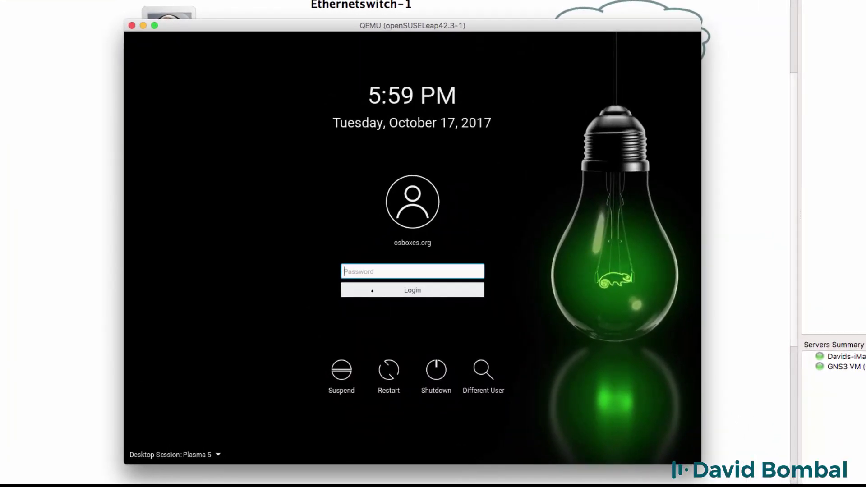
Step: Enter the account password at the login screen, retrying after a mistyped first attempt
{"action": "type", "text": "o"}
{"action": "key", "text": "Return"}
{"action": "type", "text": "osboxes.org"}
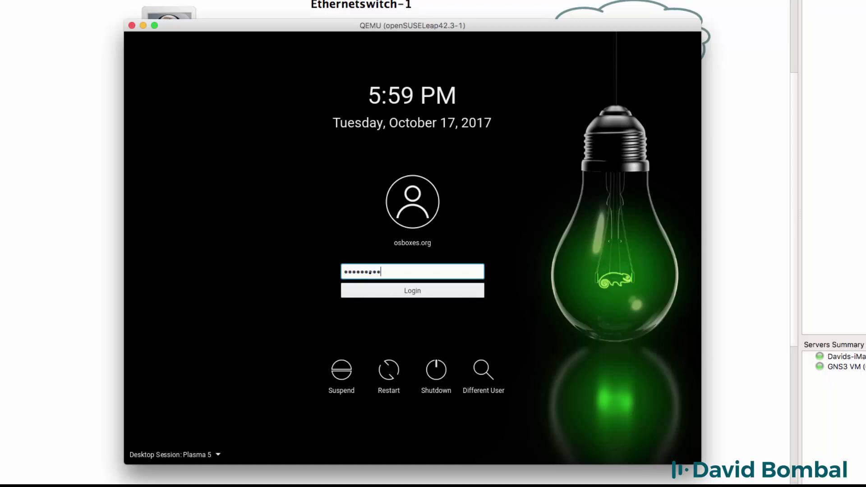
{"action": "key", "text": "Return"}
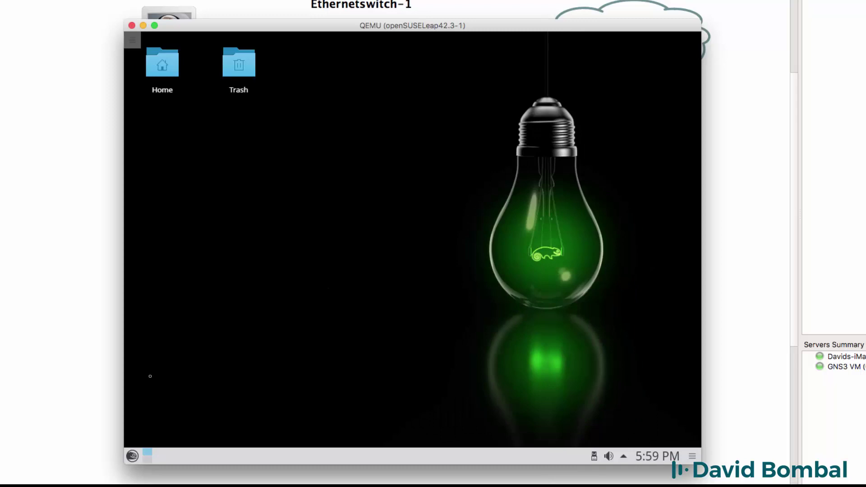
Step: Launch Firefox from the Internet applications, then search the launcher for 'inter'
{"action": "left_click", "coordinate": [132, 456]}
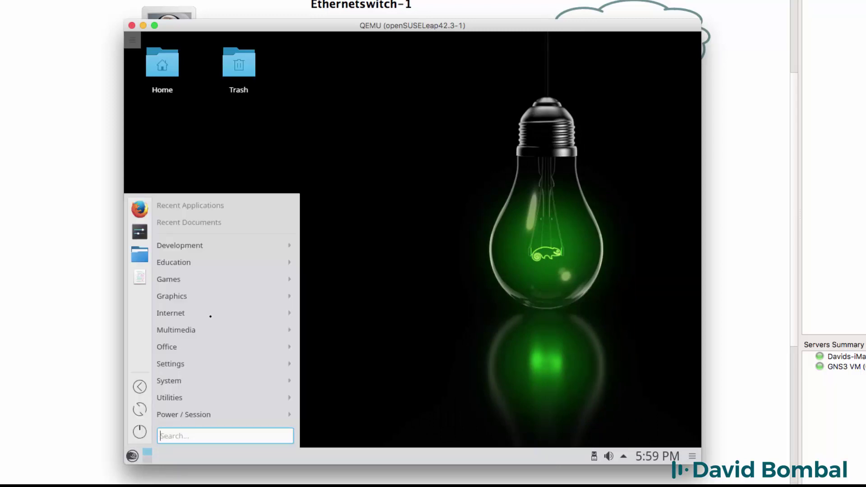
{"action": "mouse_move", "coordinate": [201, 313]}
{"action": "left_click", "coordinate": [335, 332]}
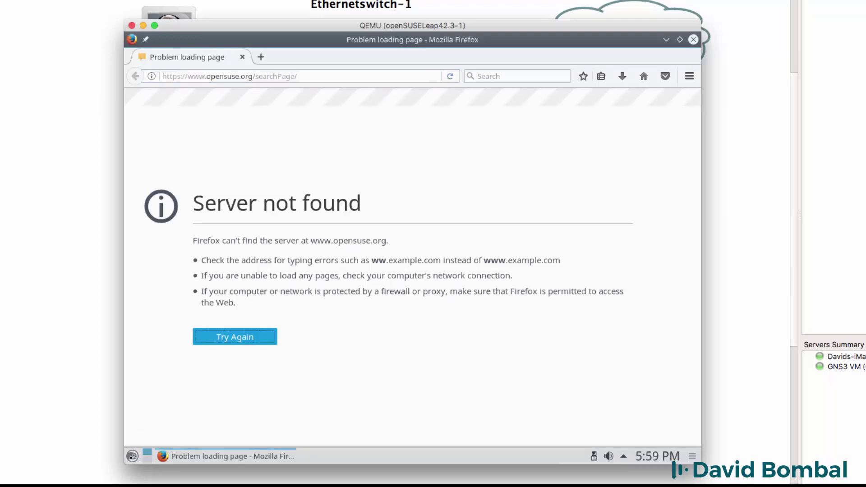
{"action": "left_click", "coordinate": [132, 456]}
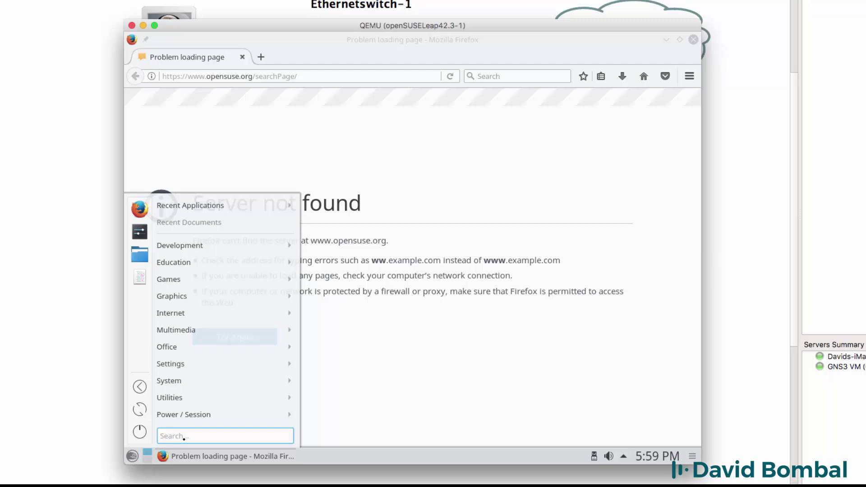
{"action": "type", "text": "inter"}
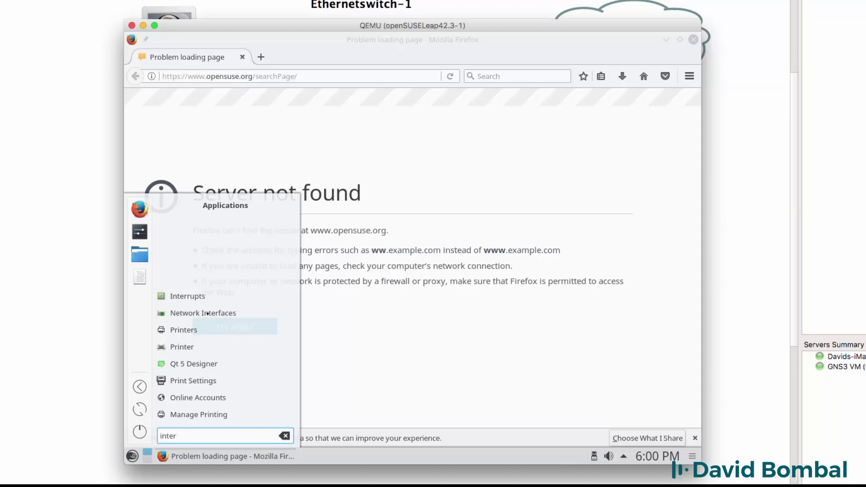
Step: Open Network Interfaces, select loopback lo at 127.0.0.1 and refresh the list
{"action": "left_click", "coordinate": [207, 313]}
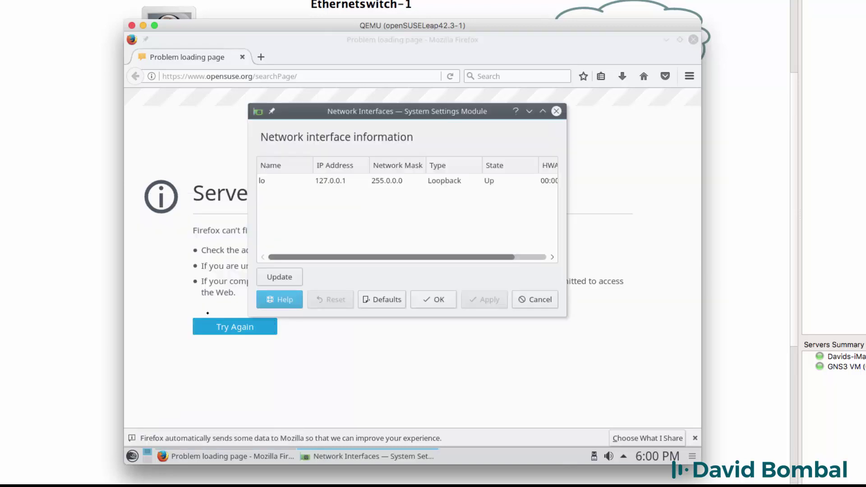
{"action": "left_click", "coordinate": [320, 183]}
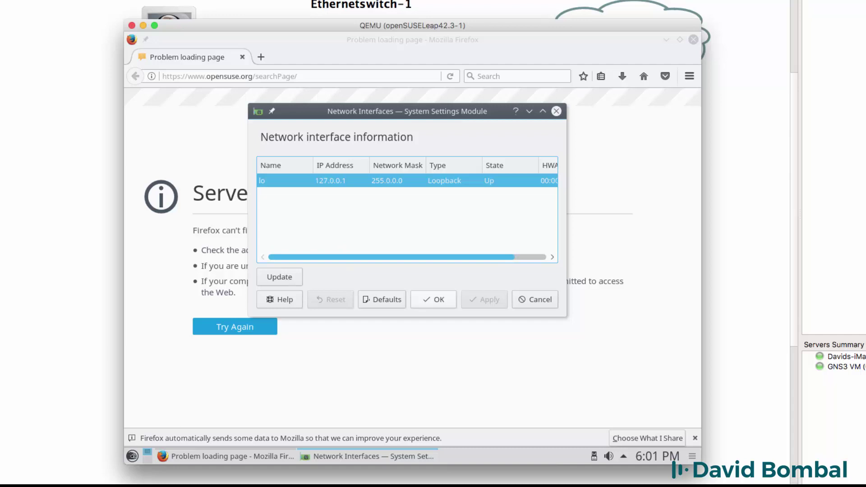
{"action": "left_click", "coordinate": [274, 277]}
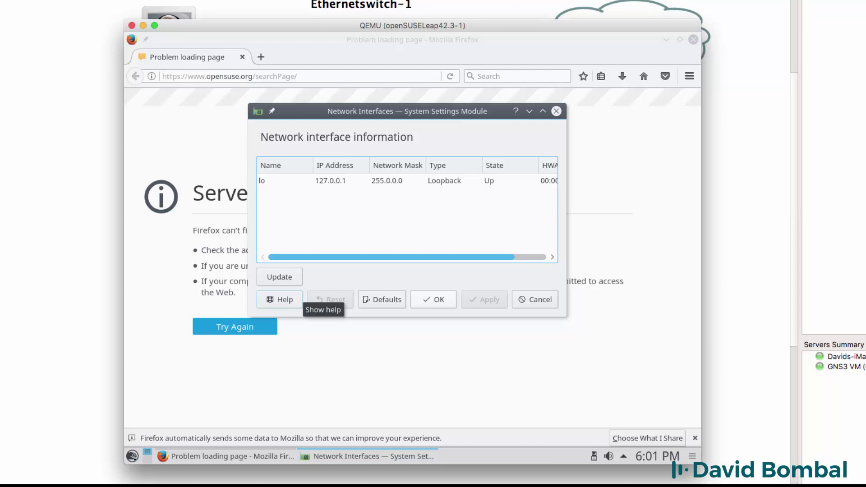
Step: Search the launcher for 'network' and start Network Settings
{"action": "left_click", "coordinate": [132, 456]}
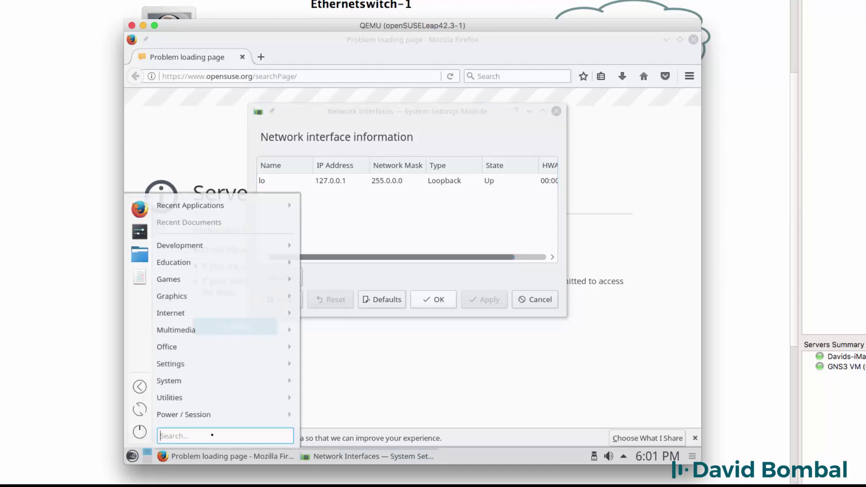
{"action": "type", "text": "network"}
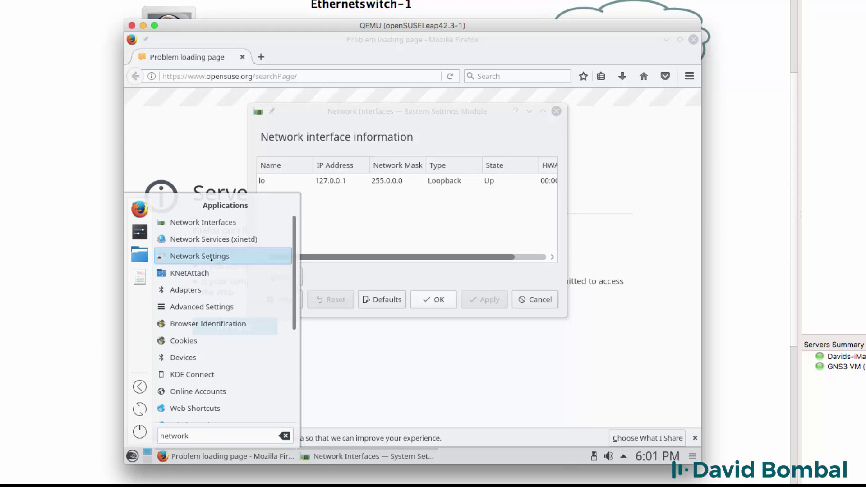
{"action": "left_click", "coordinate": [212, 256]}
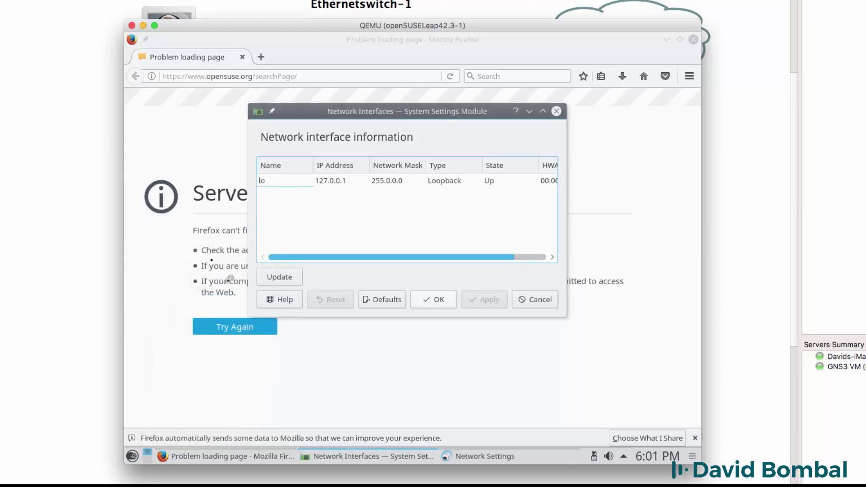
Step: Enter the root password in the Run as root dialog to open YaST2 Network Settings
{"action": "type", "text": "••"}
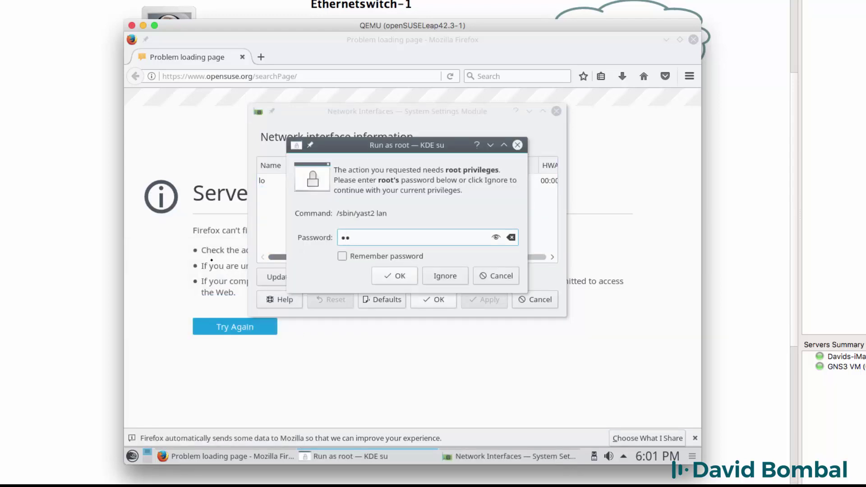
{"action": "type", "text": "•••••••••"}
{"action": "key", "text": "Return"}
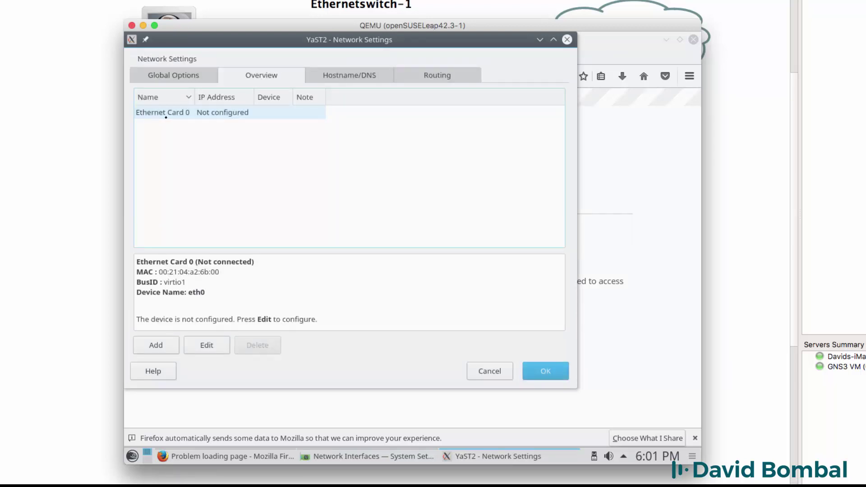
Step: Add an Ethernet configuration for eth0 using Dynamic Address (DHCP) and save it with OK
{"action": "left_click", "coordinate": [162, 344]}
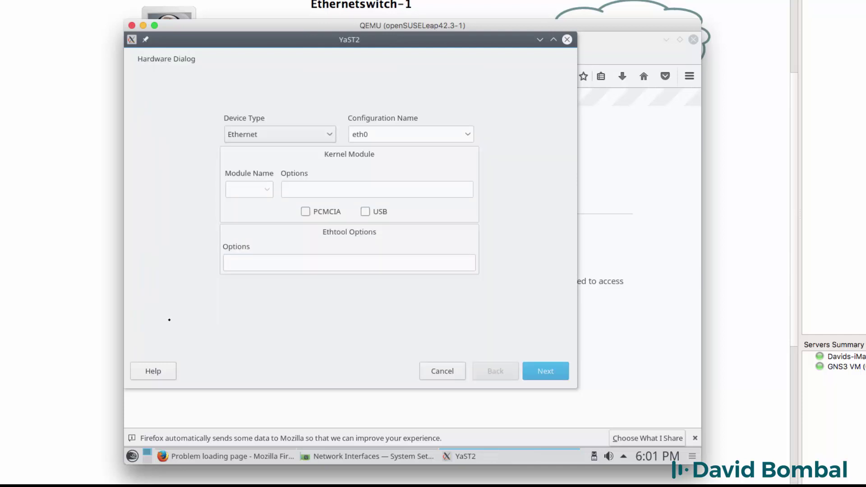
{"action": "left_click", "coordinate": [295, 138]}
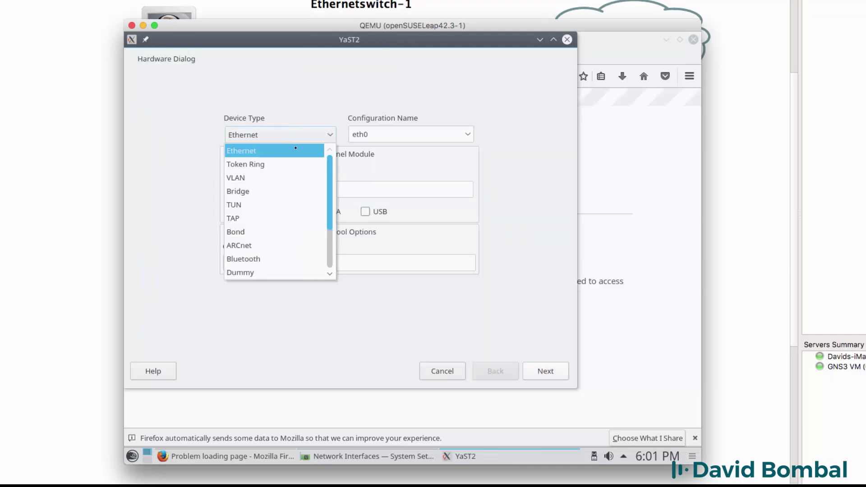
{"action": "left_click", "coordinate": [295, 149]}
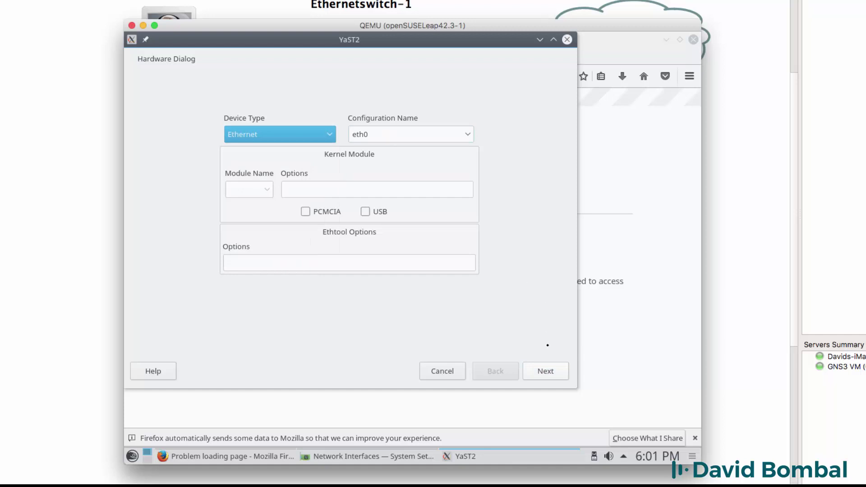
{"action": "left_click", "coordinate": [544, 371]}
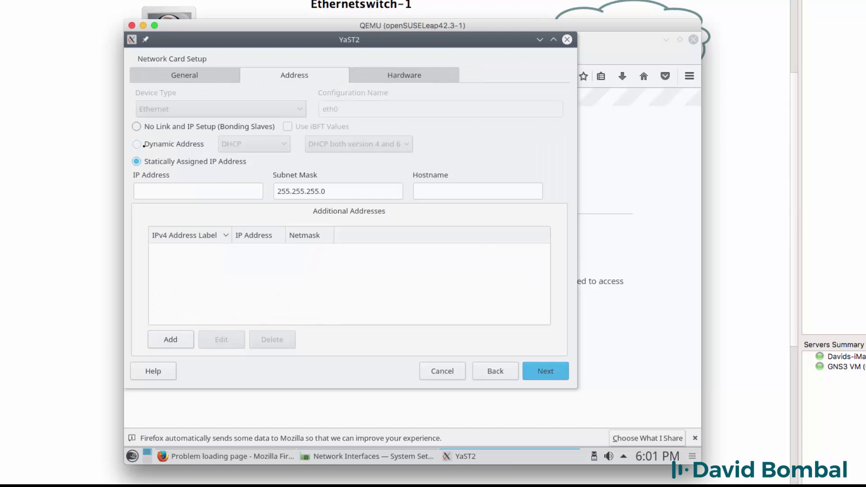
{"action": "left_click", "coordinate": [173, 143]}
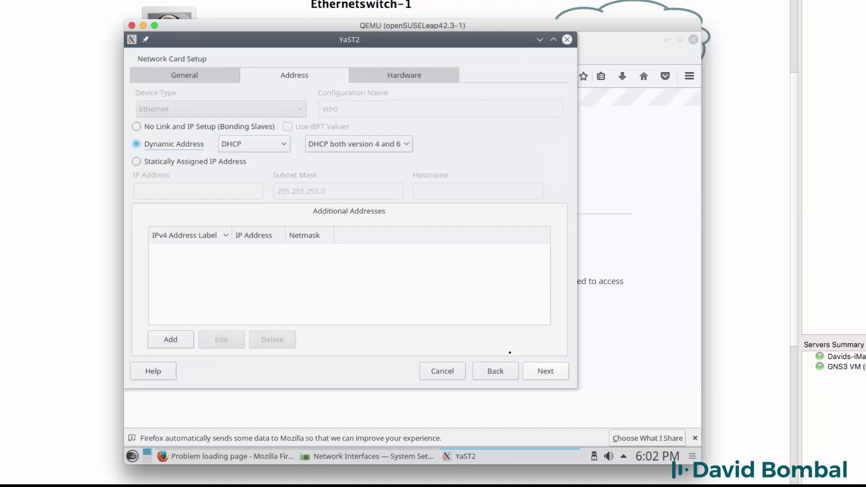
{"action": "left_click", "coordinate": [546, 371]}
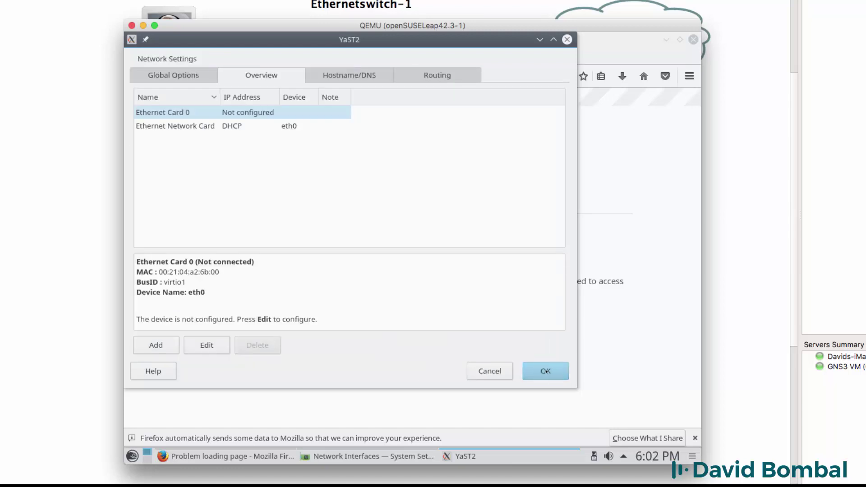
{"action": "left_click", "coordinate": [542, 371]}
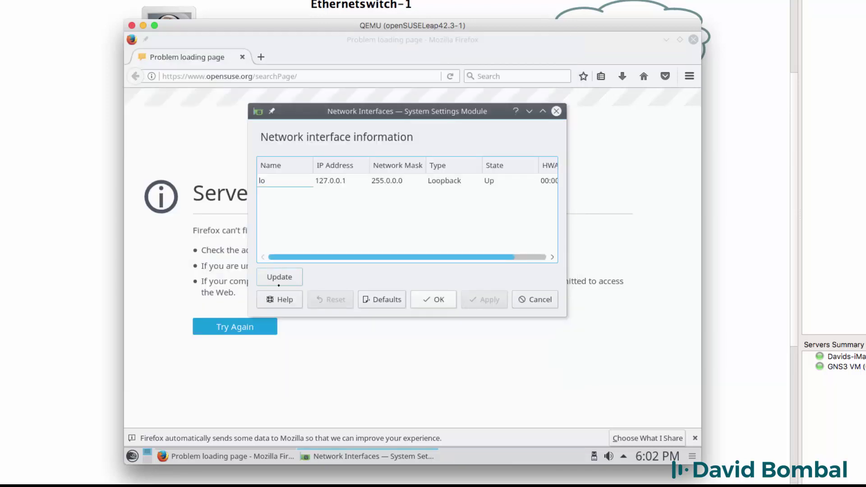
Step: Refresh Network Interfaces and widen the IP column to show eth0 at 192.168.122.132, then close it
{"action": "left_click", "coordinate": [278, 285]}
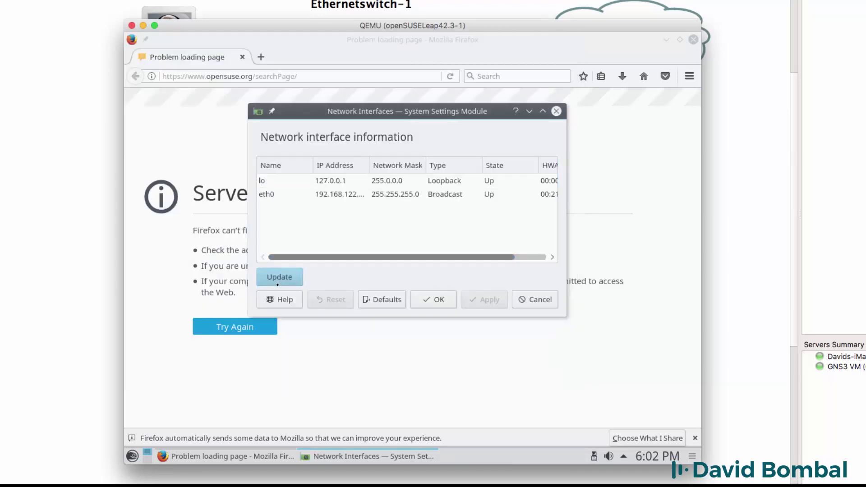
{"action": "left_click", "coordinate": [284, 196]}
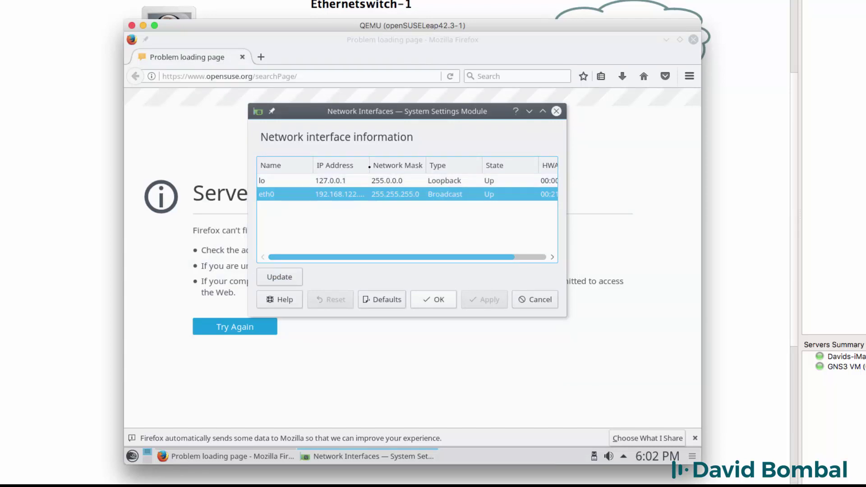
{"action": "left_click_drag", "start_coordinate": [369, 167], "coordinate": [439, 167]}
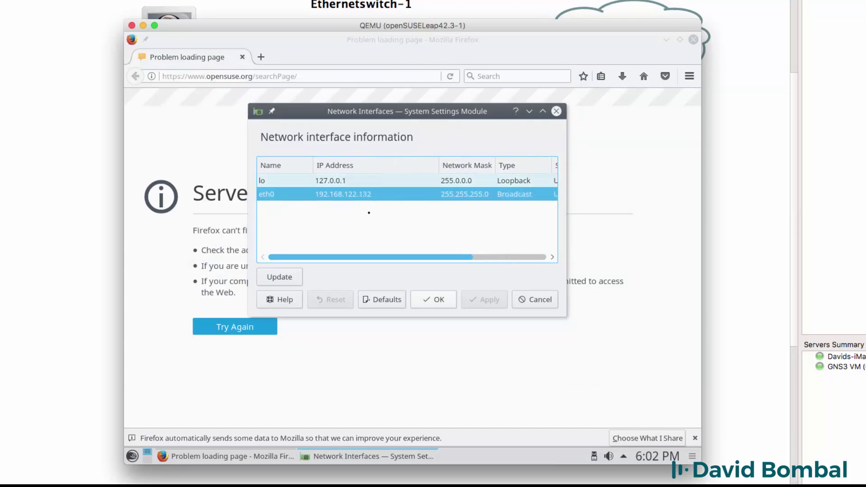
{"action": "left_click", "coordinate": [436, 299]}
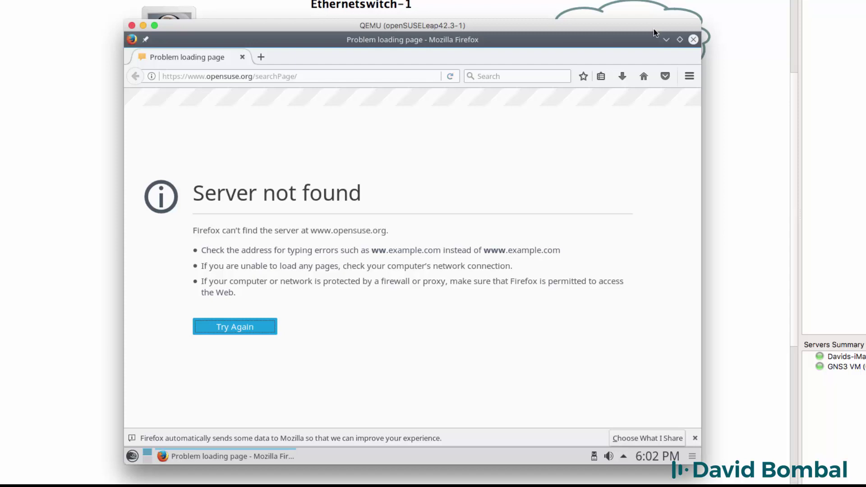
Step: Close Firefox and start Konsole from a 'terminal' search, maximized with enlarged text
{"action": "left_click", "coordinate": [693, 39]}
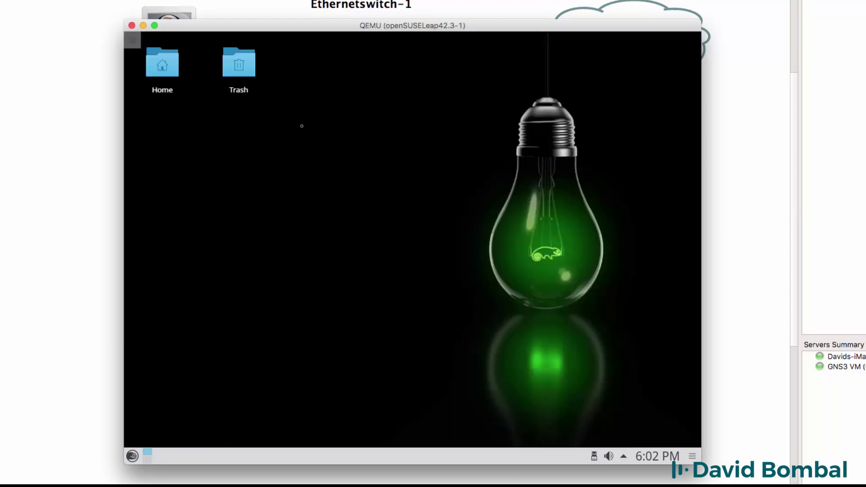
{"action": "left_click", "coordinate": [132, 456]}
{"action": "type", "text": "te"}
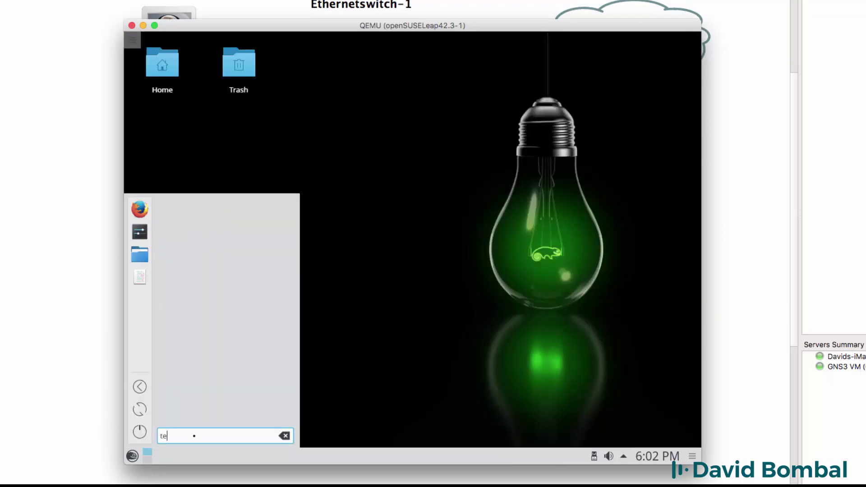
{"action": "type", "text": "rminal"}
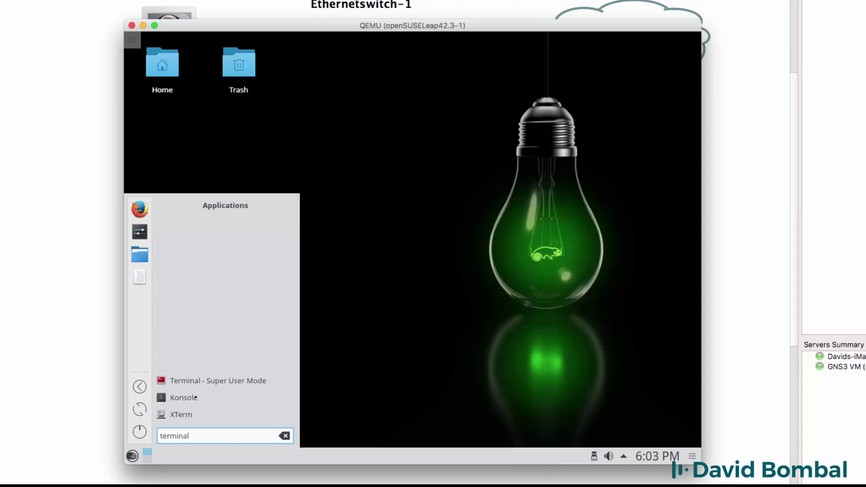
{"action": "left_click", "coordinate": [194, 397]}
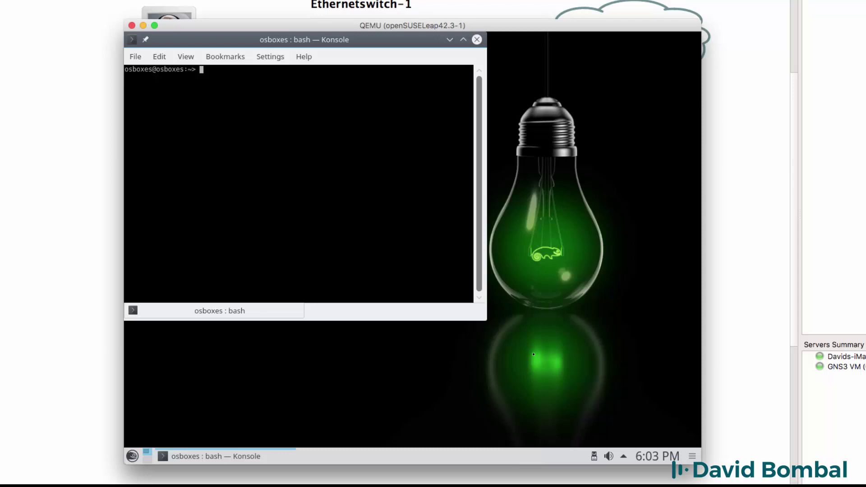
{"action": "key", "text": "ctrl+plus"}
{"action": "key", "text": "ctrl+plus"}
{"action": "key", "text": "ctrl+plus"}
{"action": "key", "text": "ctrl+plus"}
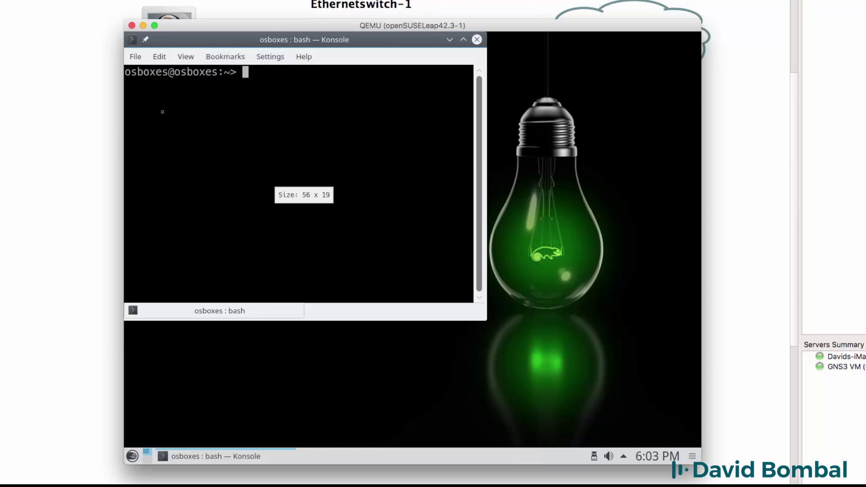
{"action": "key", "text": "ctrl+plus"}
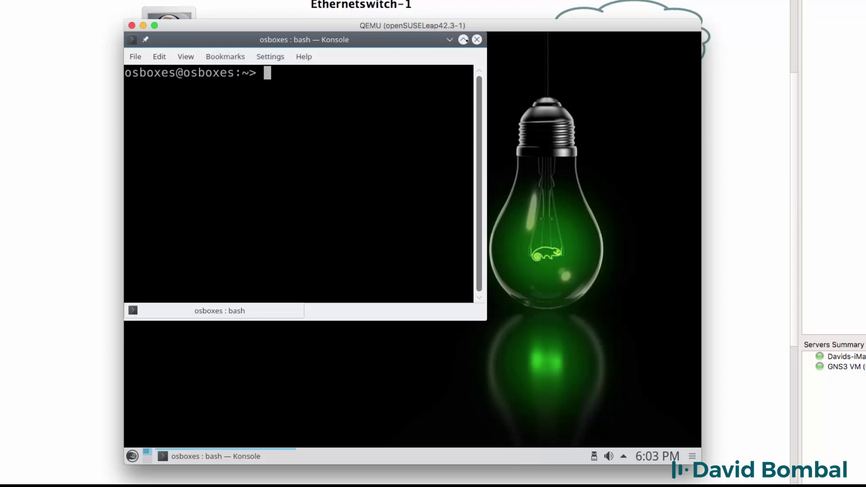
{"action": "left_click", "coordinate": [463, 40]}
{"action": "key", "text": "ctrl+plus"}
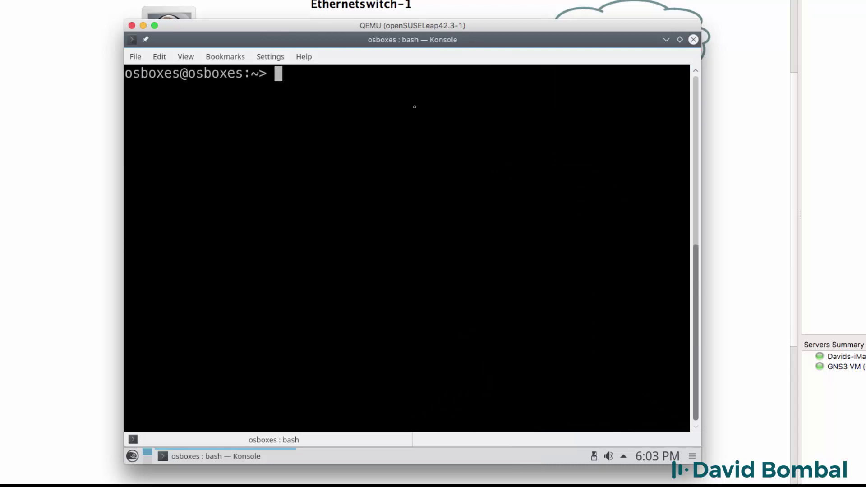
Step: Run 'sudo ifconfig' with the root password to show eth0 at 192.168.122.132
{"action": "type", "text": "sudo ifconfi"}
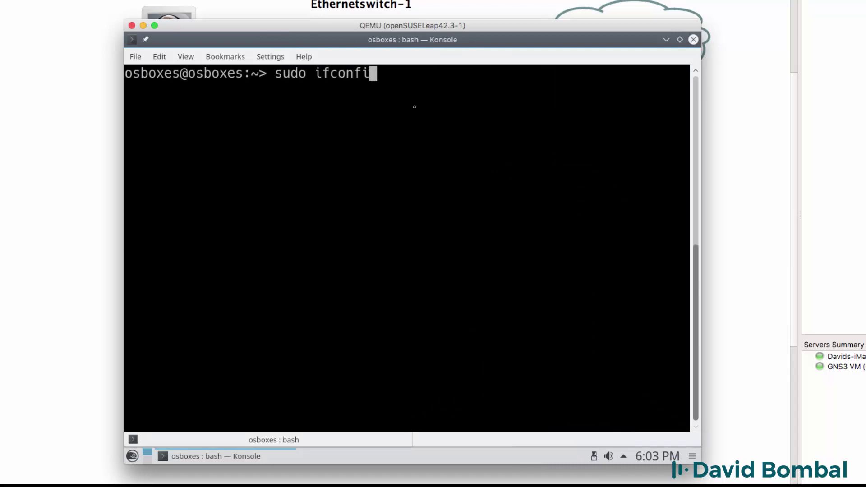
{"action": "type", "text": "g"}
{"action": "key", "text": "Return"}
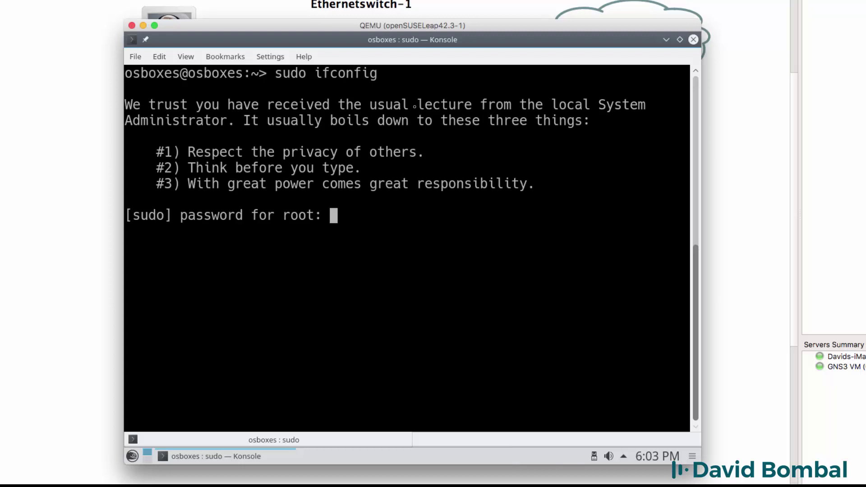
{"action": "key", "text": "Return"}
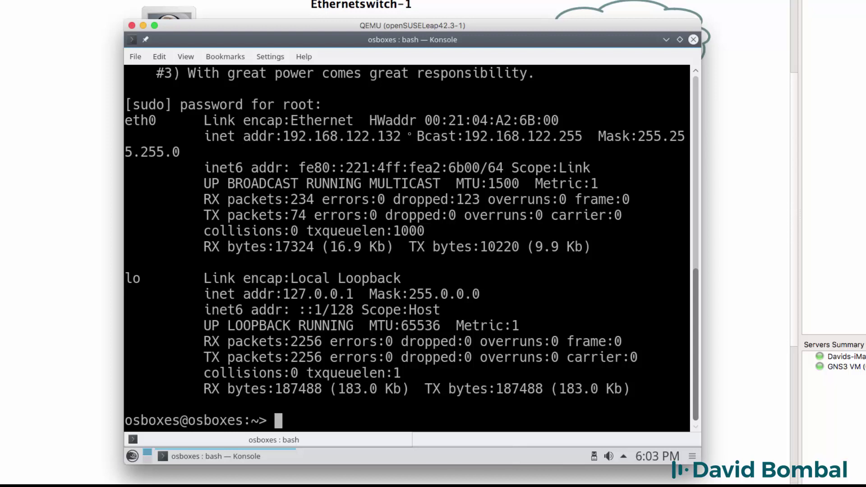
Step: Highlight eth0's address, then ping google.com and cisco.com, stopping each with Ctrl+C
{"action": "left_click_drag", "start_coordinate": [409, 135], "coordinate": [206, 136]}
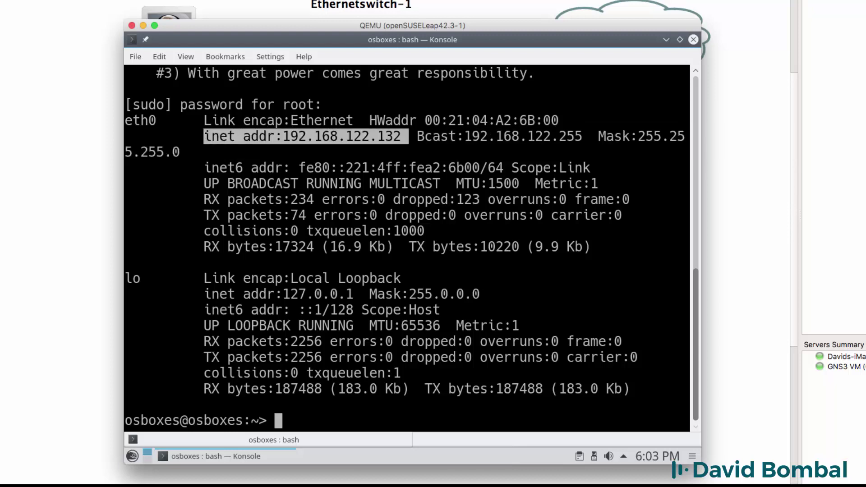
{"action": "type", "text": "ping googl"}
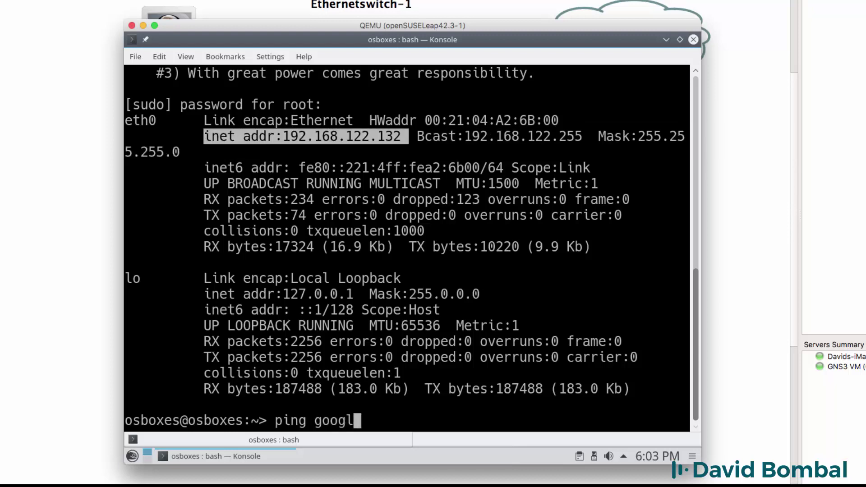
{"action": "type", "text": "e.com"}
{"action": "key", "text": "Return"}
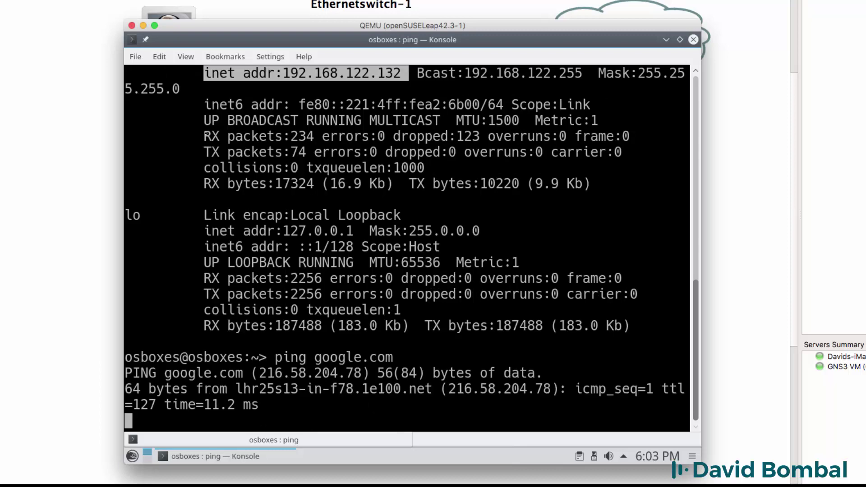
{"action": "key", "text": "ctrl+c"}
{"action": "type", "text": "ping cisc"}
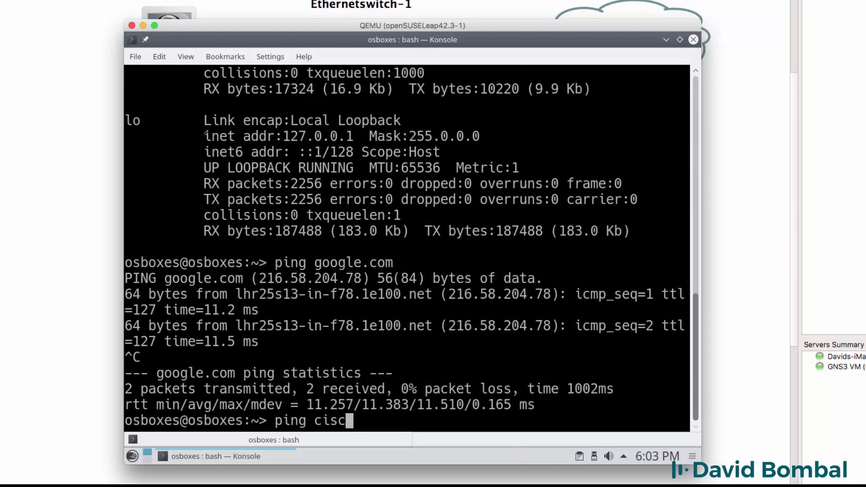
{"action": "type", "text": "o.com"}
{"action": "key", "text": "Return"}
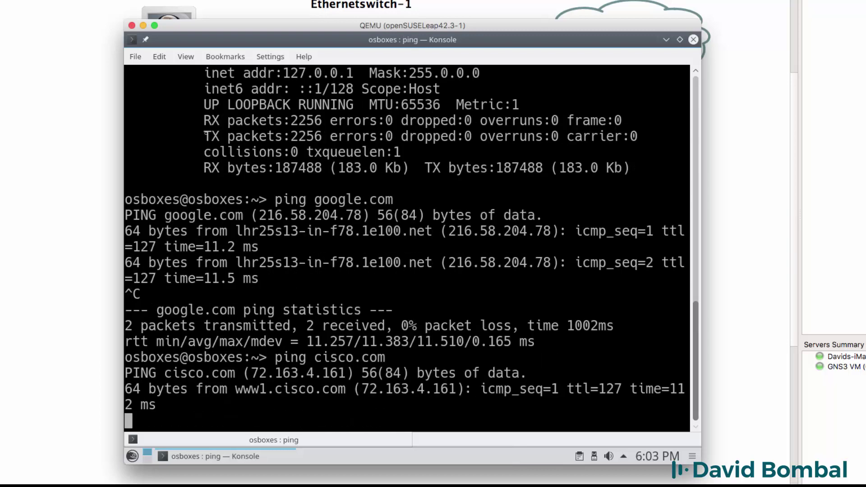
{"action": "key", "text": "ctrl+c"}
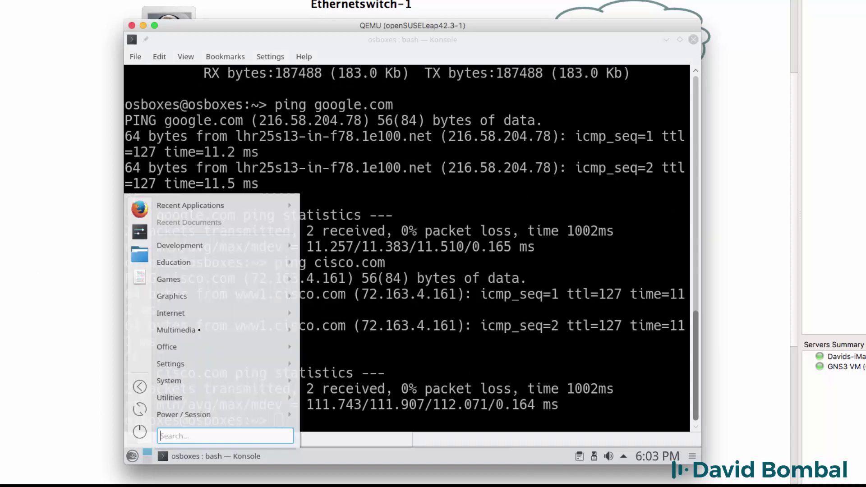
Step: Launch Firefox from the Internet menu and load gns3.com
{"action": "mouse_move", "coordinate": [186, 313]}
{"action": "left_click", "coordinate": [324, 331]}
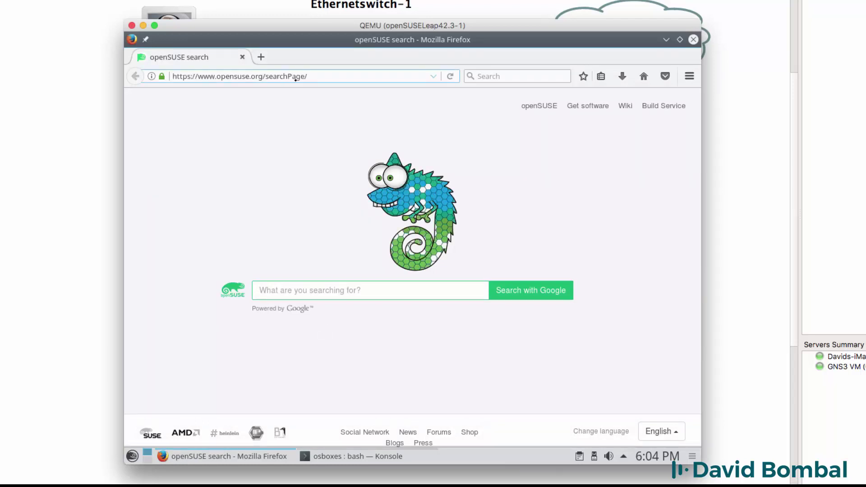
{"action": "left_click", "coordinate": [302, 77]}
{"action": "type", "text": "gns3.co"}
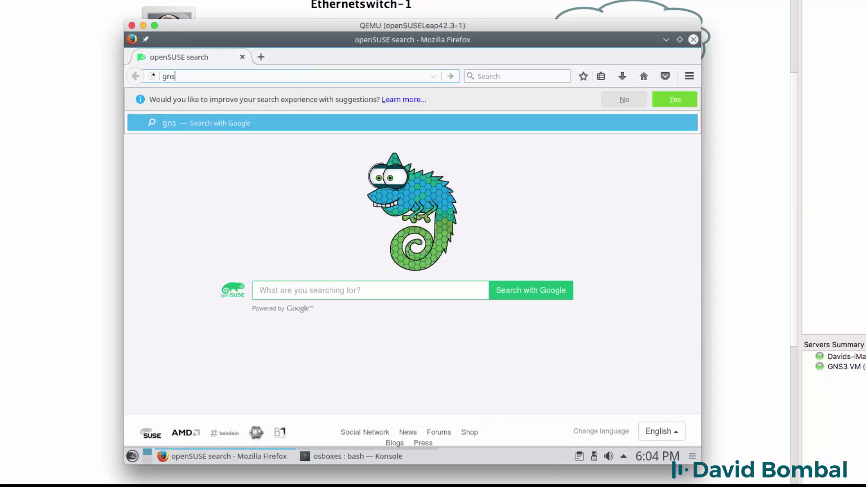
{"action": "type", "text": "m"}
{"action": "key", "text": "Return"}
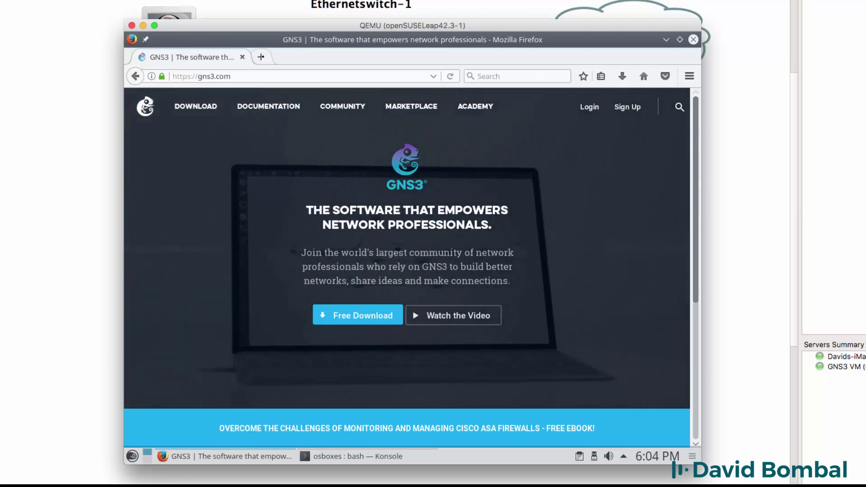
Step: Load google.com in a second Firefox tab
{"action": "left_click", "coordinate": [260, 56]}
{"action": "type", "text": "go"}
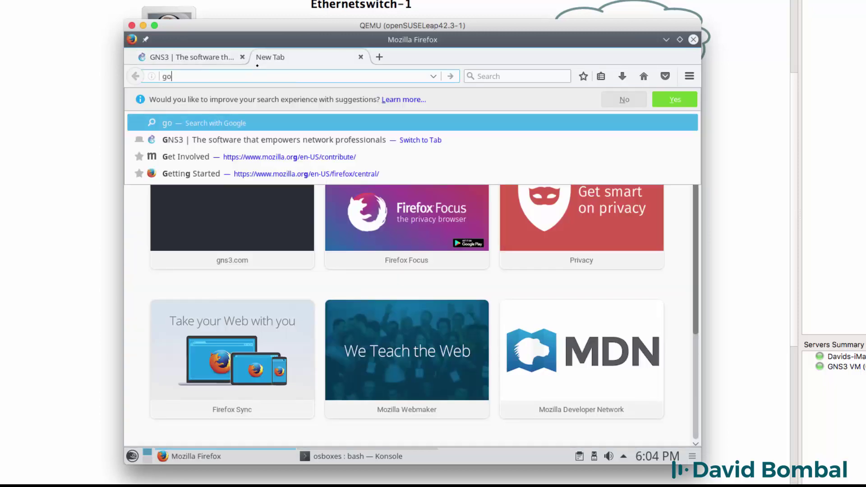
{"action": "type", "text": "ogle.com"}
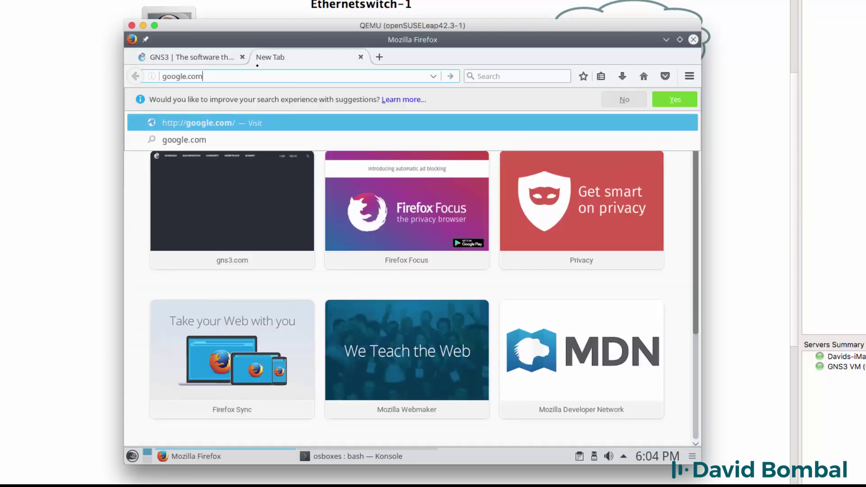
{"action": "key", "text": "Return"}
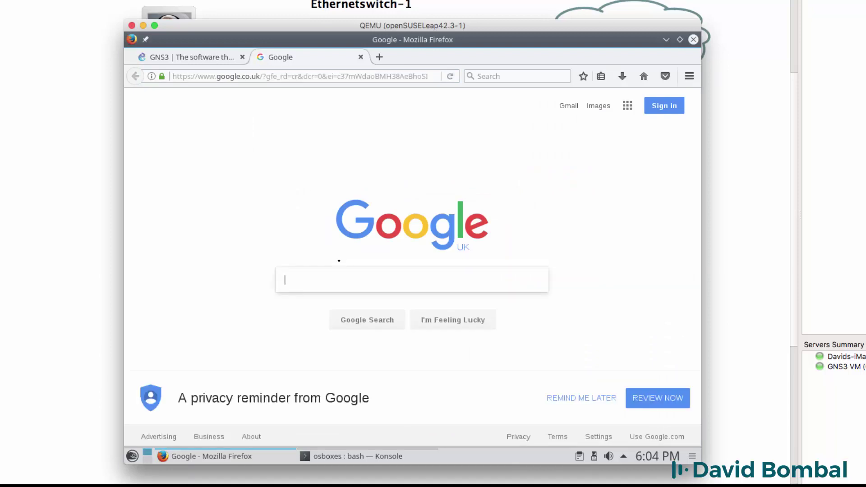